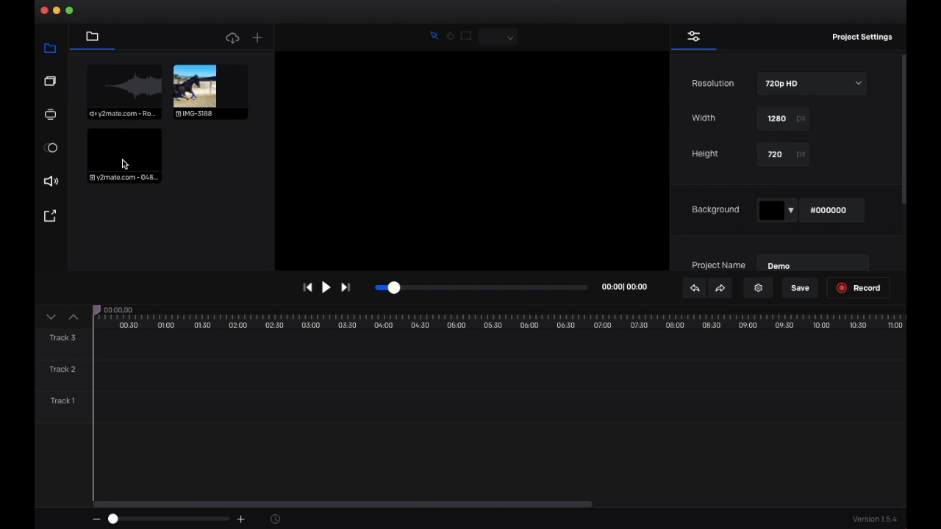
Place the y2mate 048 video at the start of Track 2 and the y2mate audio file at the start of Track 1
left_click(118, 152)
left_click(145, 96)
left_click(118, 159)
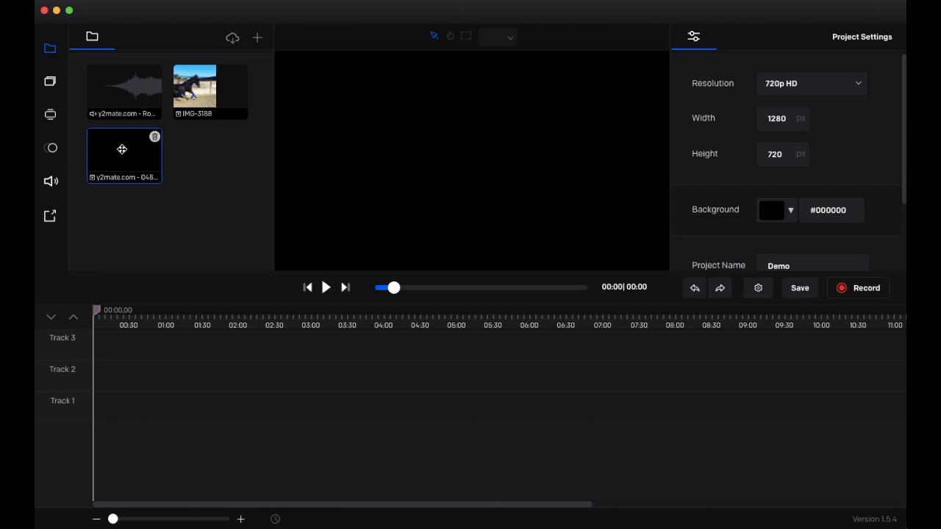
left_click_drag(122, 150, 133, 378)
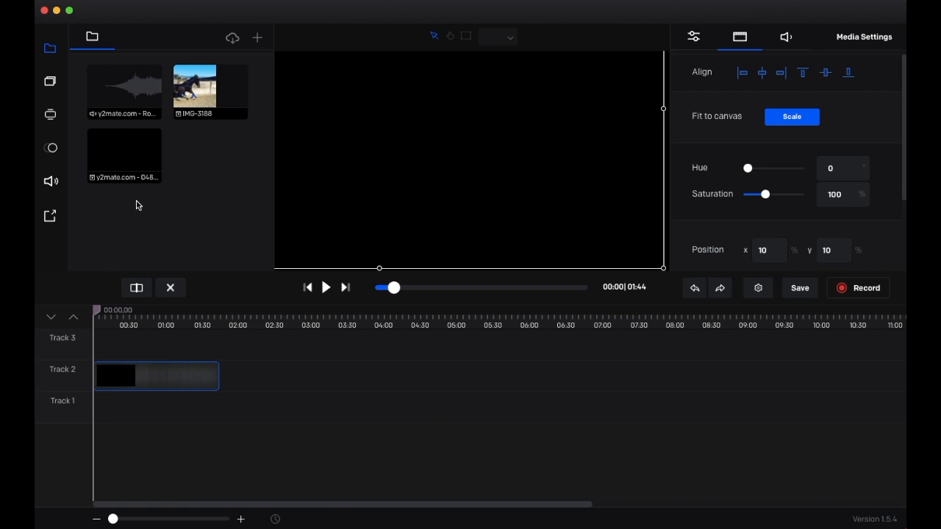
left_click_drag(133, 86, 130, 411)
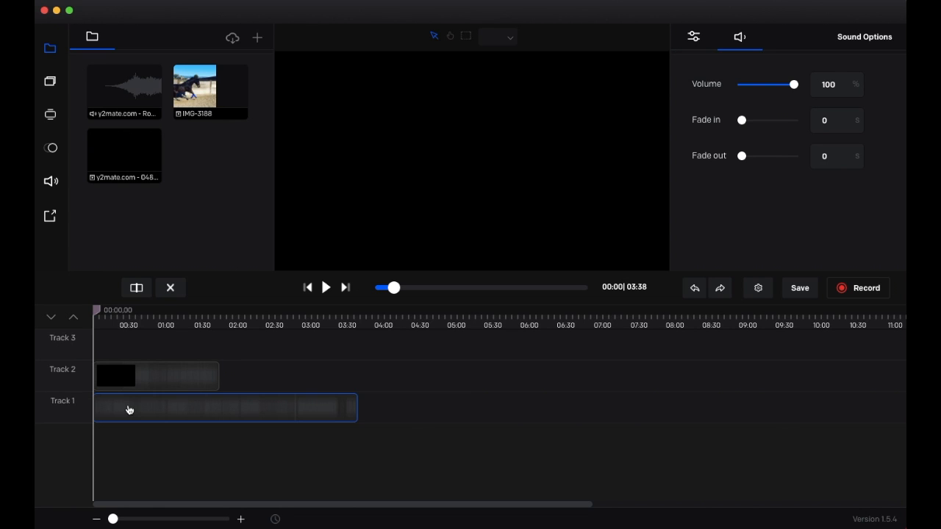
left_click(144, 385)
left_click(157, 416)
Split the Track 1 audio clip near its beginning, at 00:00,28
left_click_drag(114, 520, 152, 521)
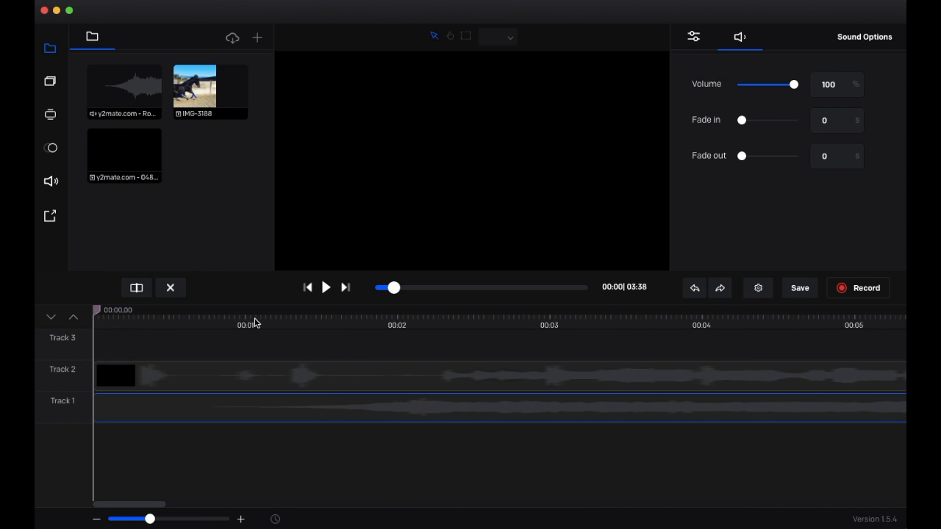
left_click_drag(150, 521, 246, 525)
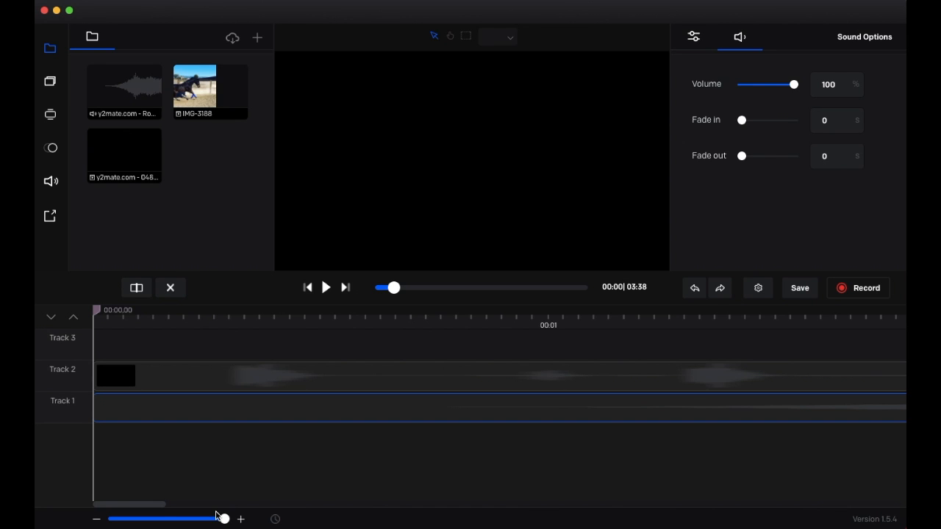
left_click_drag(218, 516, 162, 522)
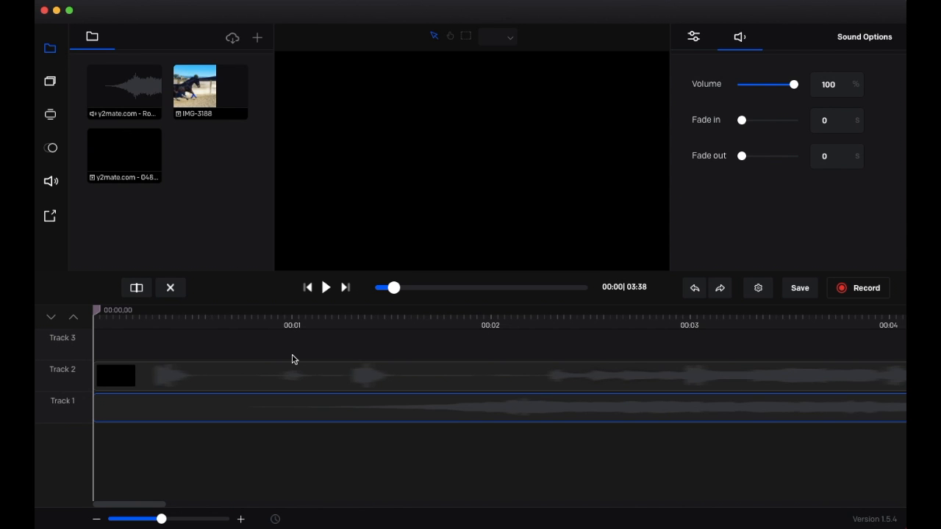
left_click_drag(162, 520, 120, 521)
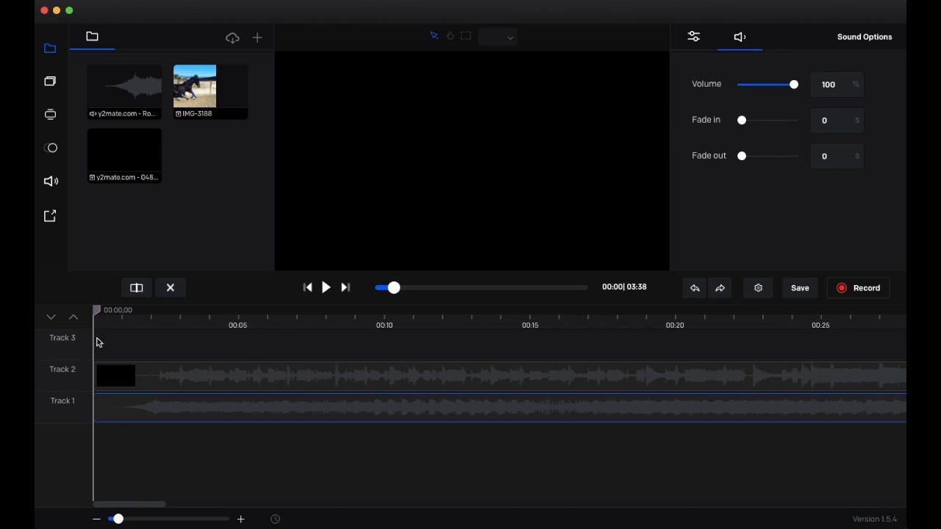
mouse_move(107, 312)
left_mouse_down()
mouse_move(144, 316)
mouse_move(119, 318)
left_mouse_up()
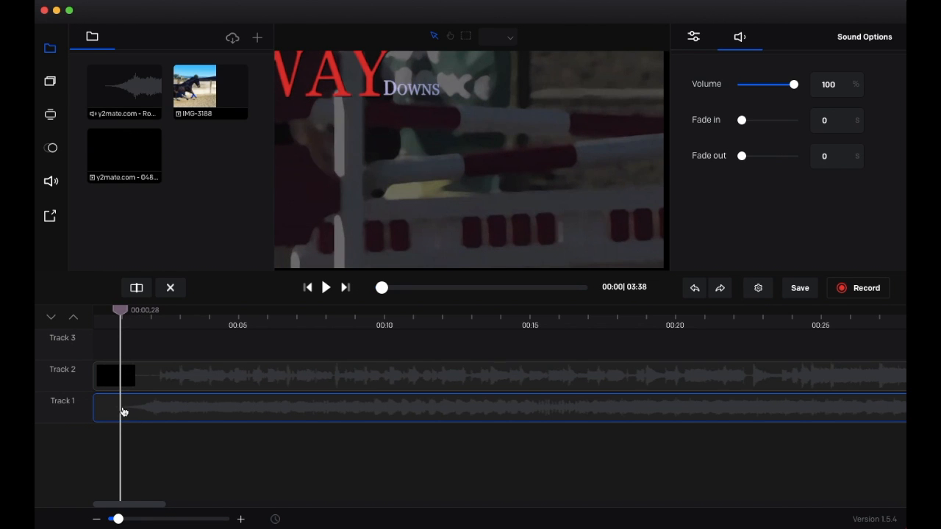
left_click(138, 290)
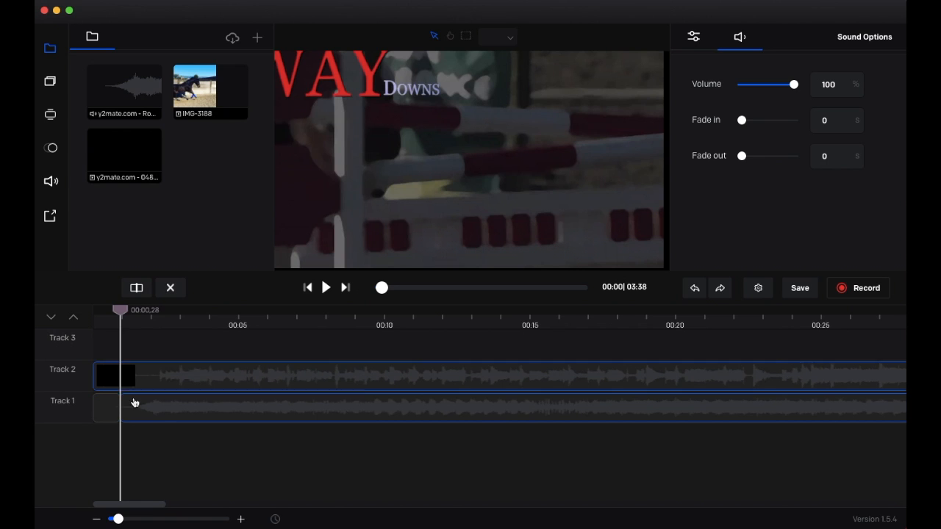
Delete the short leading audio segment and move the remaining audio to the start of Track 1
left_click_drag(137, 409, 169, 414)
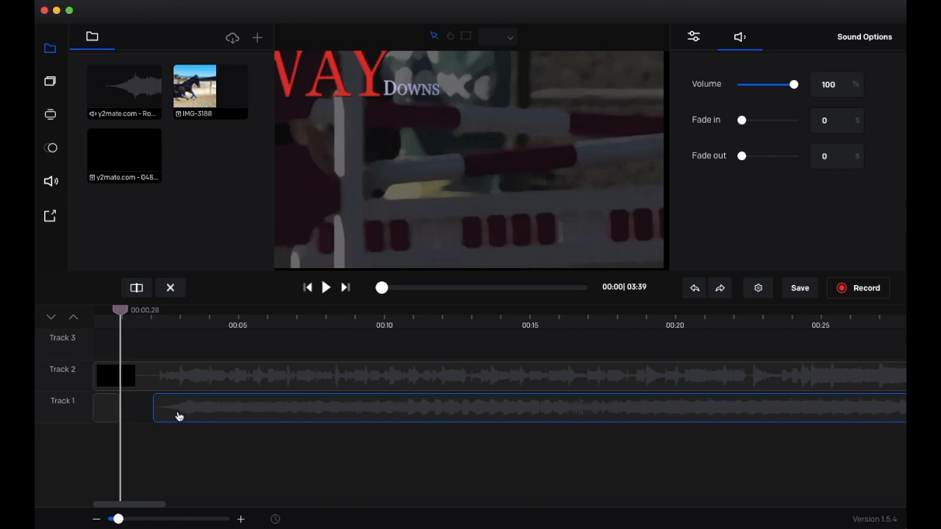
left_click(108, 416)
key("Delete")
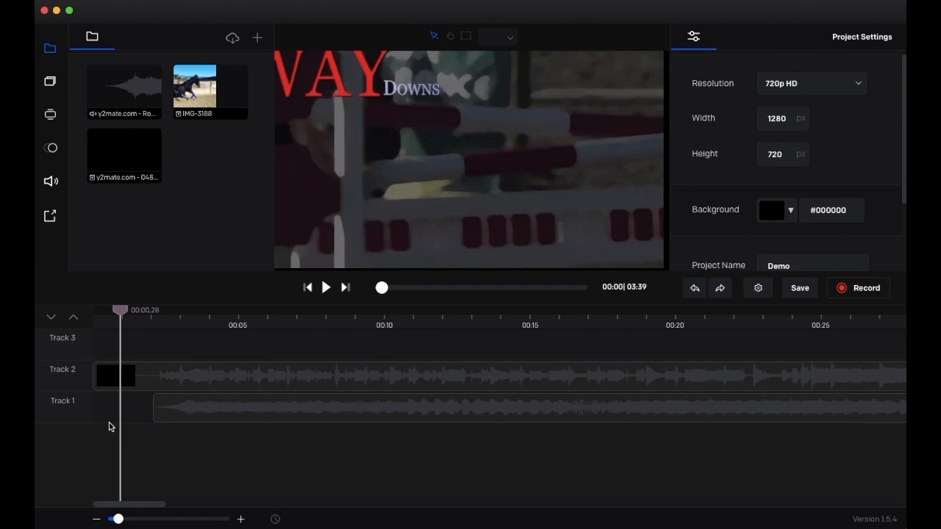
left_click_drag(195, 422, 130, 422)
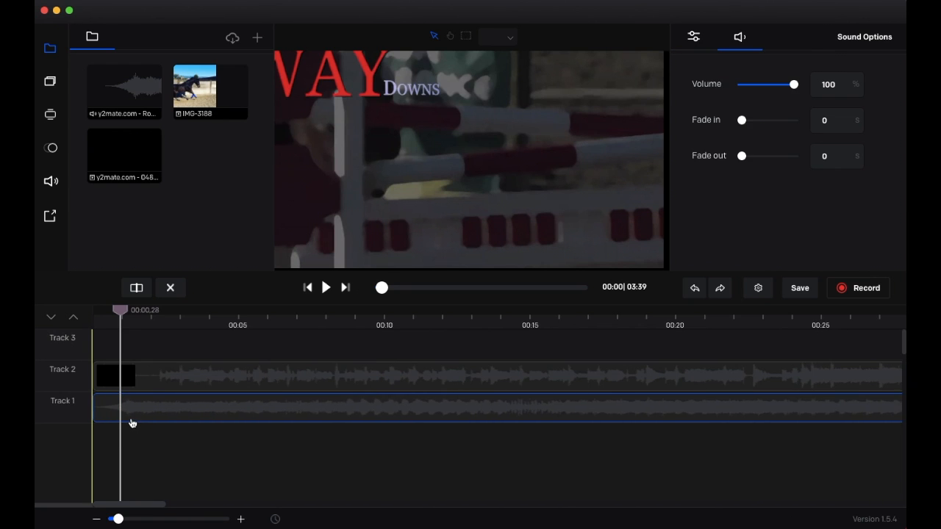
mouse_move(93, 411)
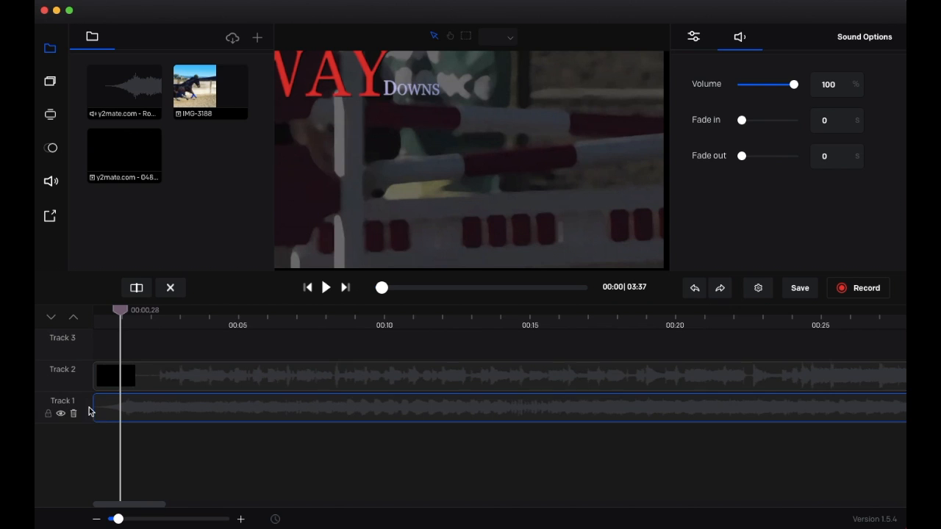
Try fitting the Track 2 video to the canvas at 00:09,17, and undo the scaling
left_click(155, 382)
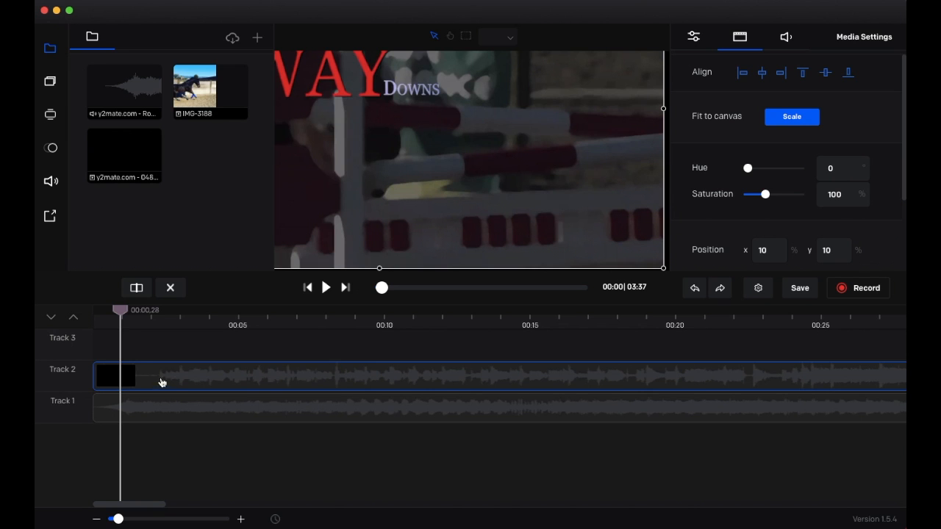
left_click_drag(118, 309, 371, 312)
mouse_move(127, 518)
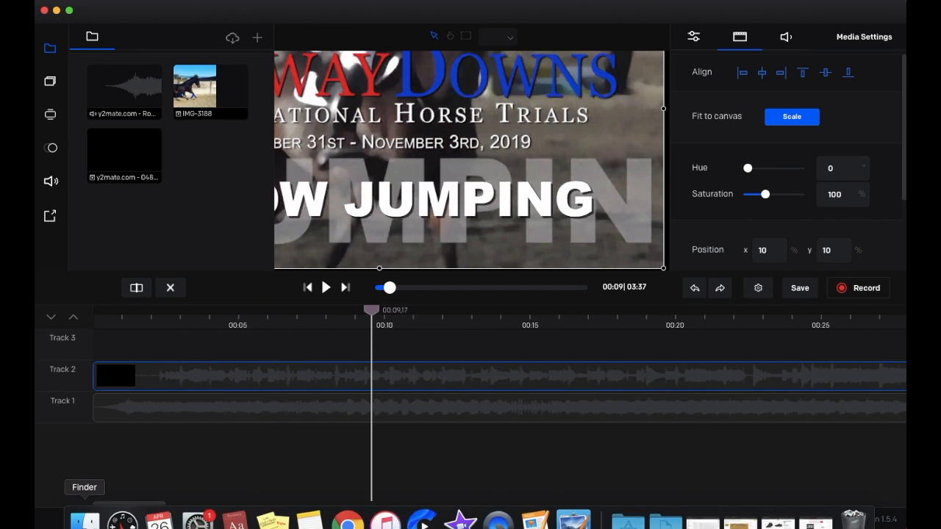
left_click_drag(122, 518, 114, 521)
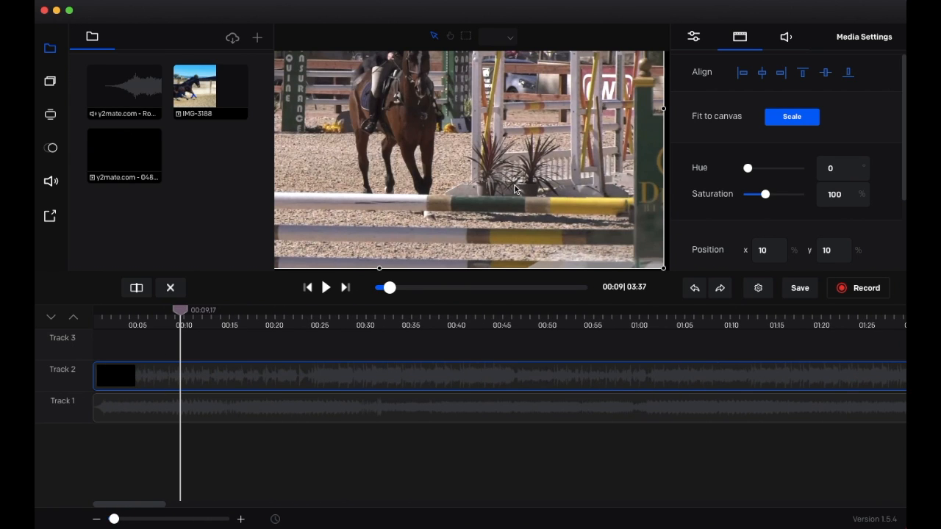
left_click(791, 119)
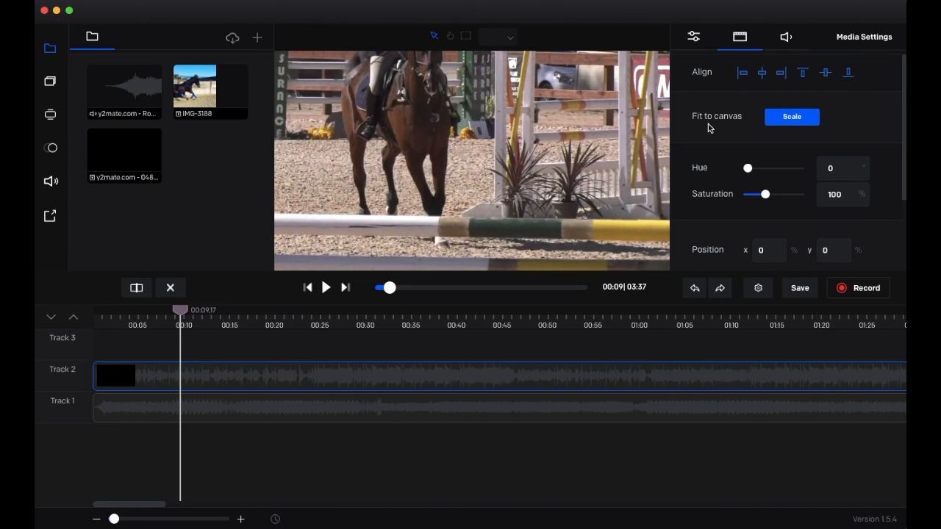
left_click(696, 289)
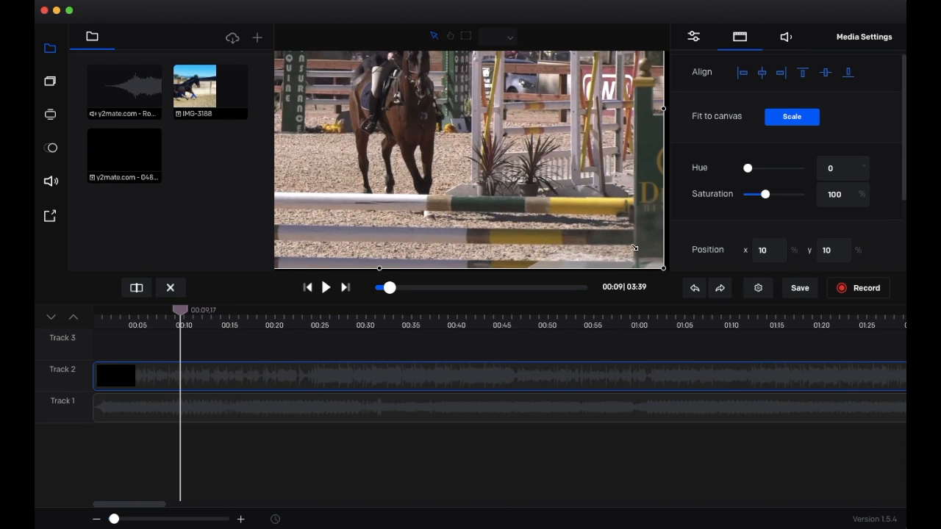
Shrink and reposition the video so the whole frame fits inside the canvas, at about x 37.5% and y 37.4%
left_click_drag(635, 248, 575, 199)
left_click_drag(472, 143, 602, 215)
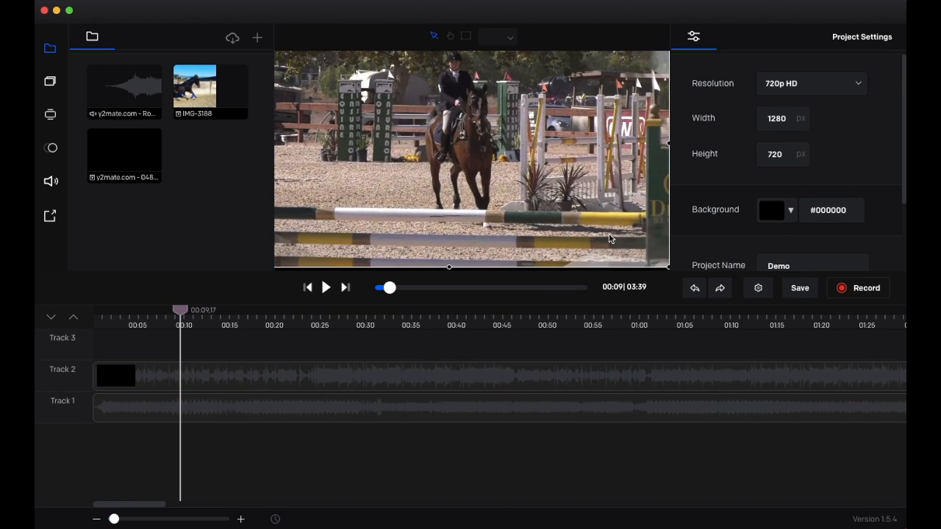
left_click(666, 270)
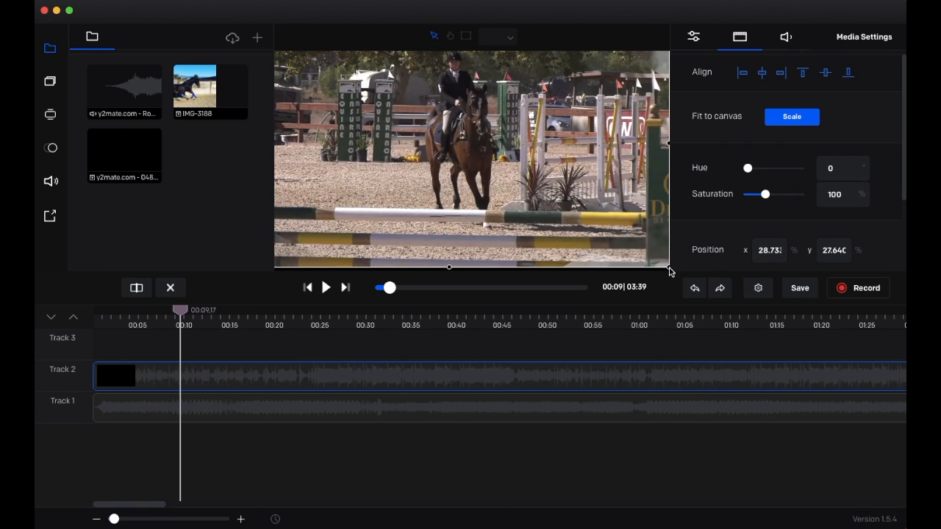
left_click_drag(671, 270, 603, 221)
left_click_drag(535, 184, 597, 222)
Split the Track 2 video at about 00:12, at 00:20,18 and at 00:30,16
left_click(228, 383)
left_click_drag(184, 310, 214, 310)
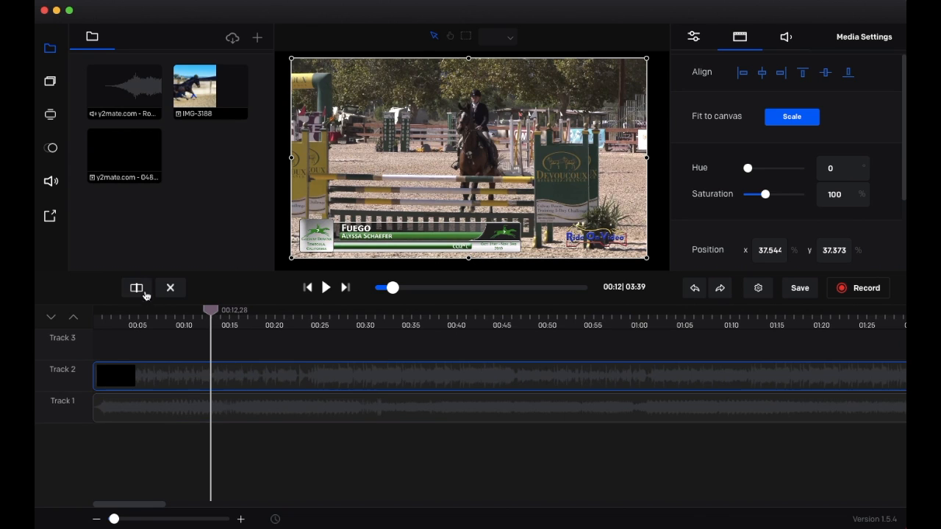
left_click_drag(211, 311, 204, 310)
left_click(137, 288)
left_click_drag(205, 311, 283, 315)
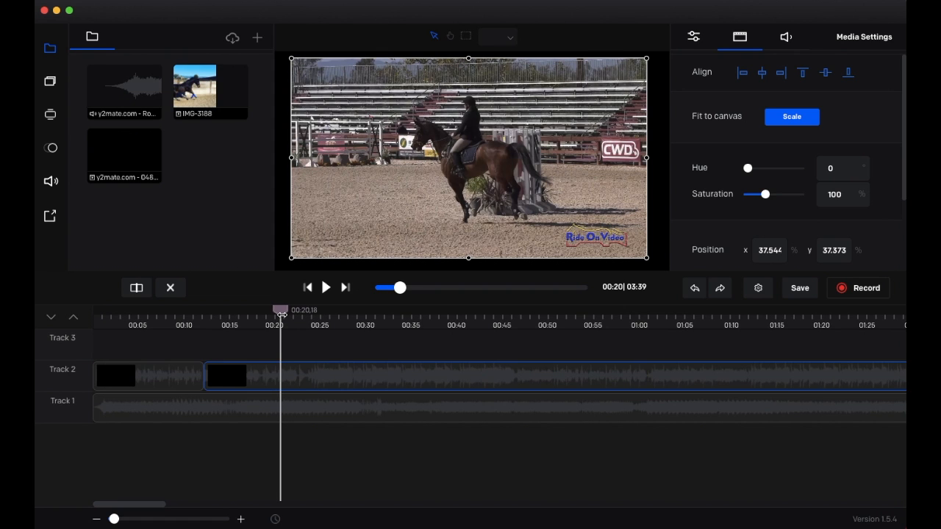
left_click(136, 288)
left_click_drag(281, 310, 371, 310)
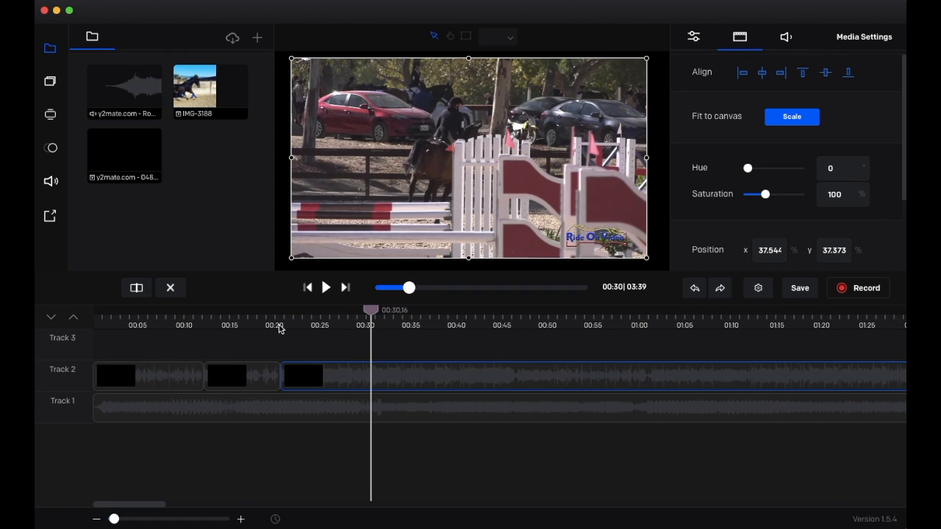
left_click(136, 290)
Delete the first Track 2 video segment and undo the deletion
left_click(170, 384)
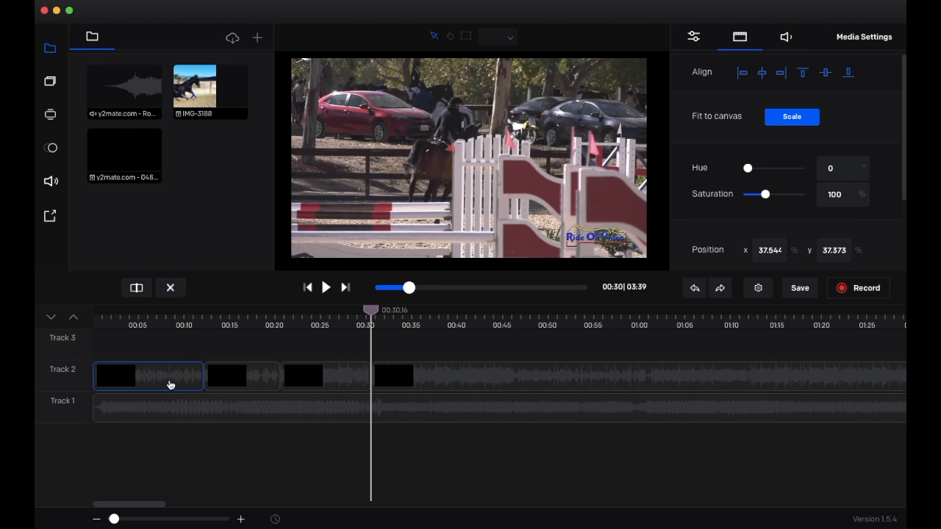
key("Delete")
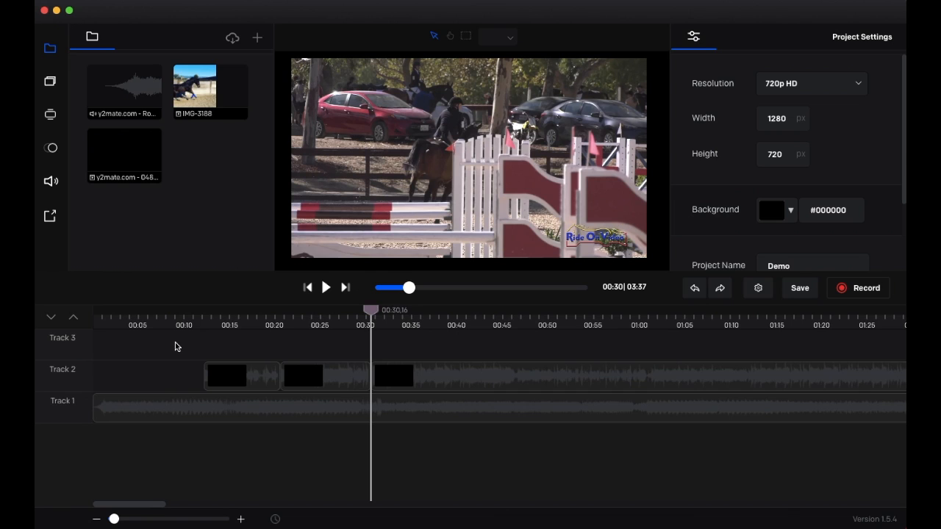
left_click(690, 291)
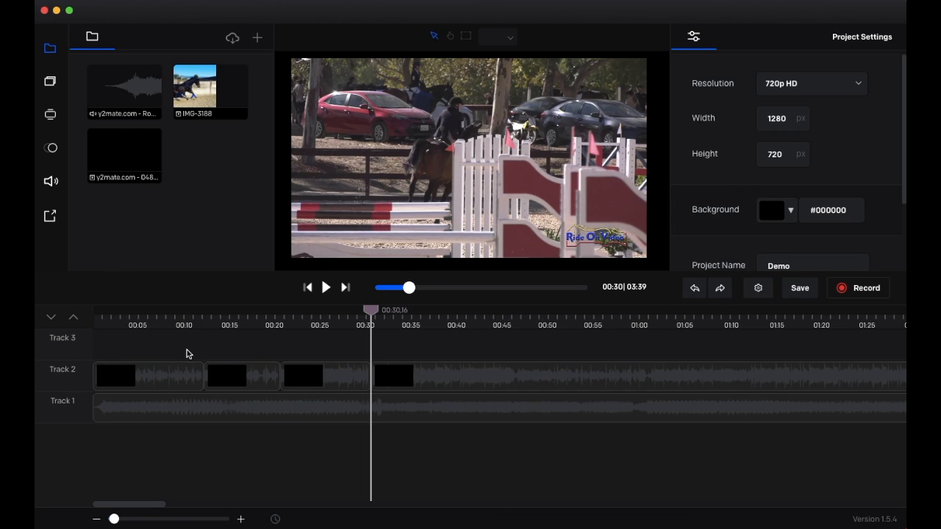
Play back the second Track 2 segment briefly from 00:13,18
left_click_drag(365, 310, 159, 309)
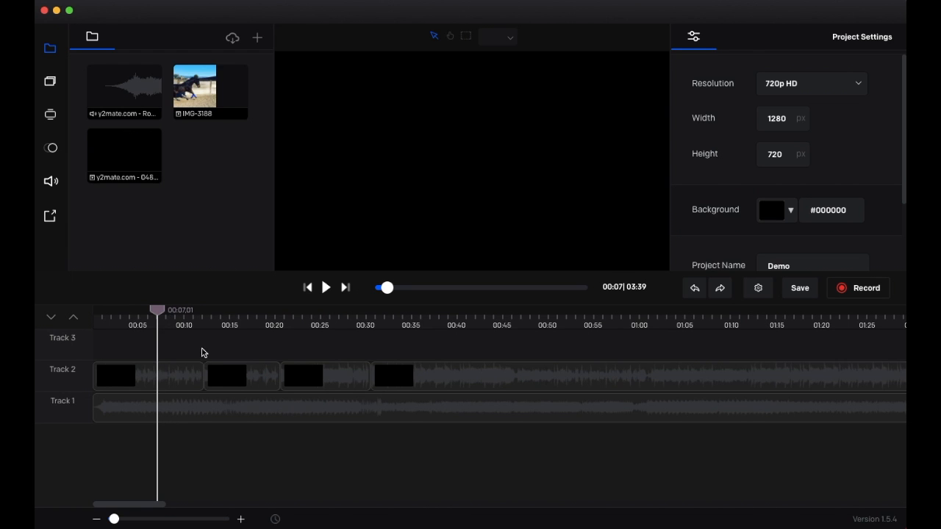
left_click(211, 375)
left_click_drag(159, 310, 217, 312)
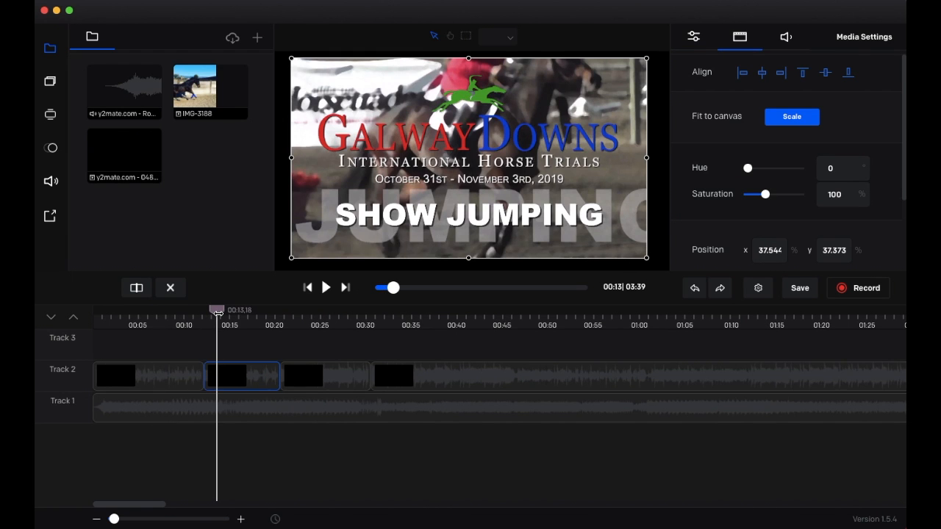
left_click(326, 288)
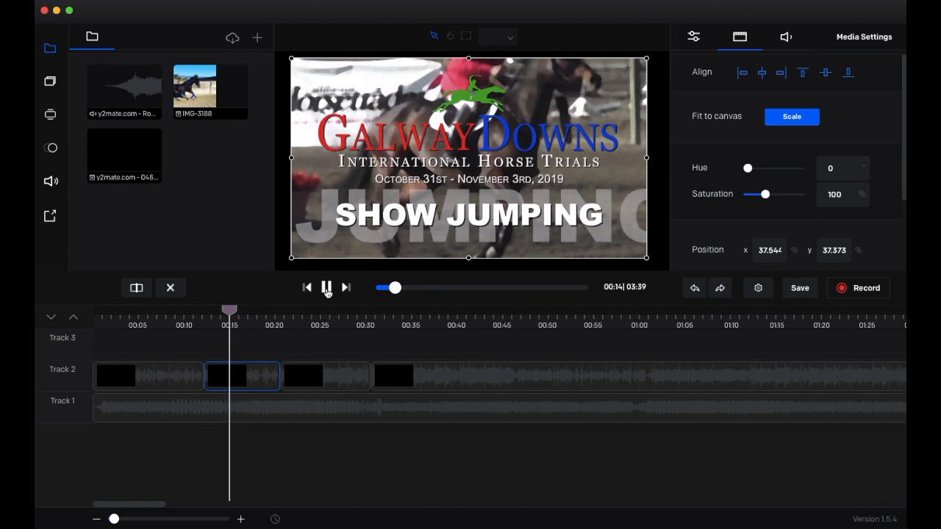
left_click(327, 291)
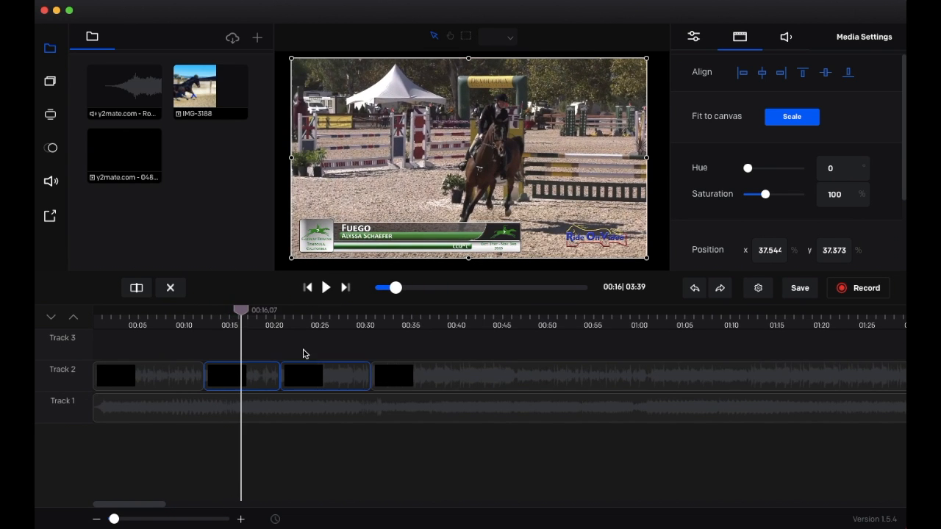
Split the last Track 2 video segment at 00:38,13
left_click_drag(242, 311, 441, 336)
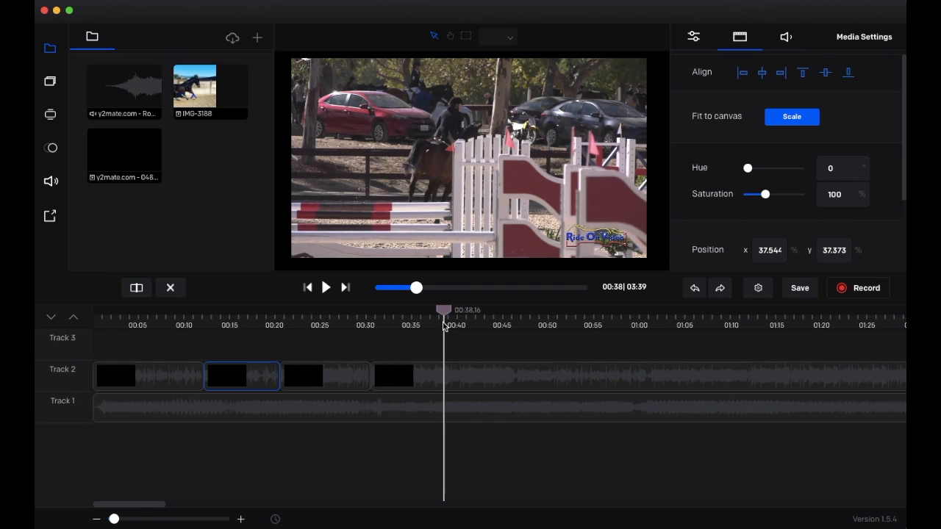
left_click(409, 377)
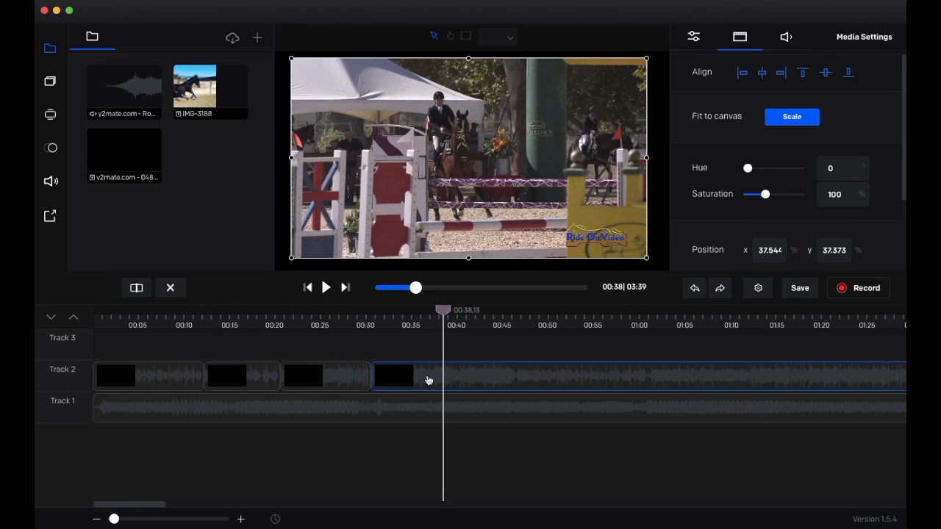
left_click(137, 287)
Delete the first and the last video segments on Track 2, keeping the three middle ones
left_click(267, 375)
left_click(178, 378)
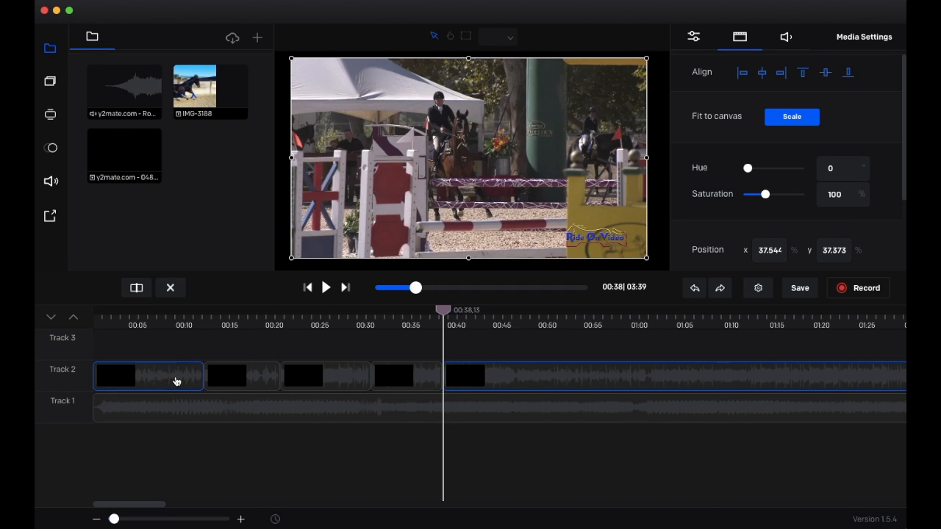
key("Delete")
left_click(488, 374)
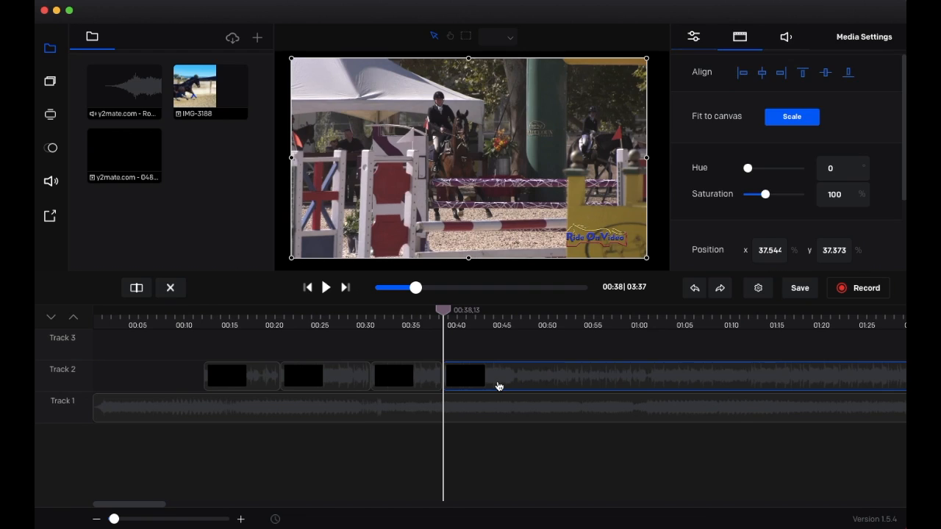
key("Delete")
Shift the three Track 2 segments earlier to about 00:03, 00:13 and 00:25, leaving gaps, and set the playhead to 00:03,22
left_click_drag(265, 377, 183, 379)
left_click_drag(325, 384, 259, 385)
left_click_drag(401, 382, 370, 394)
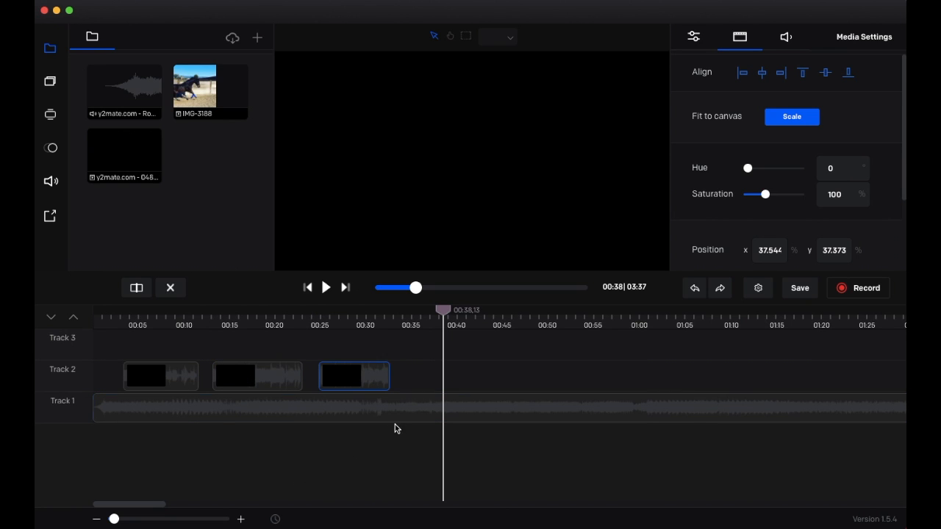
left_click_drag(447, 310, 130, 312)
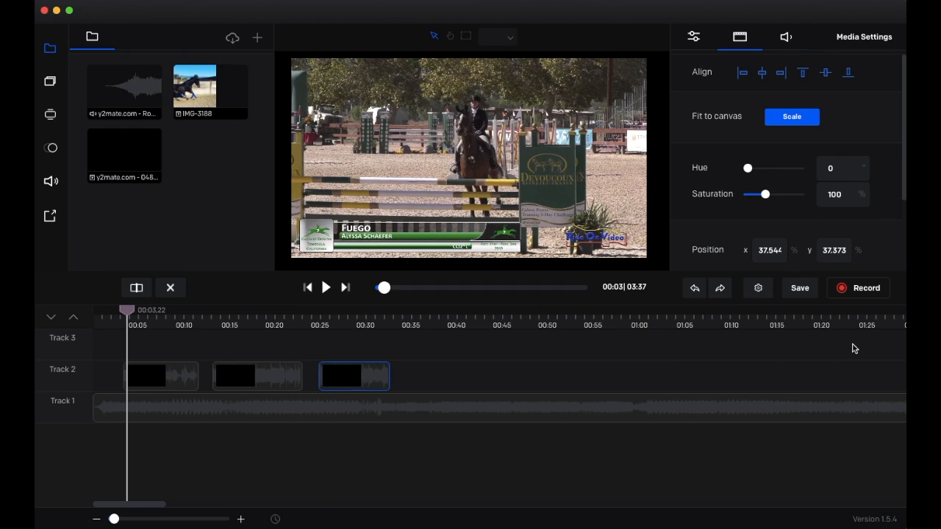
Save the edited project
left_click(801, 294)
left_click(415, 399)
left_click(804, 290)
left_click(351, 418)
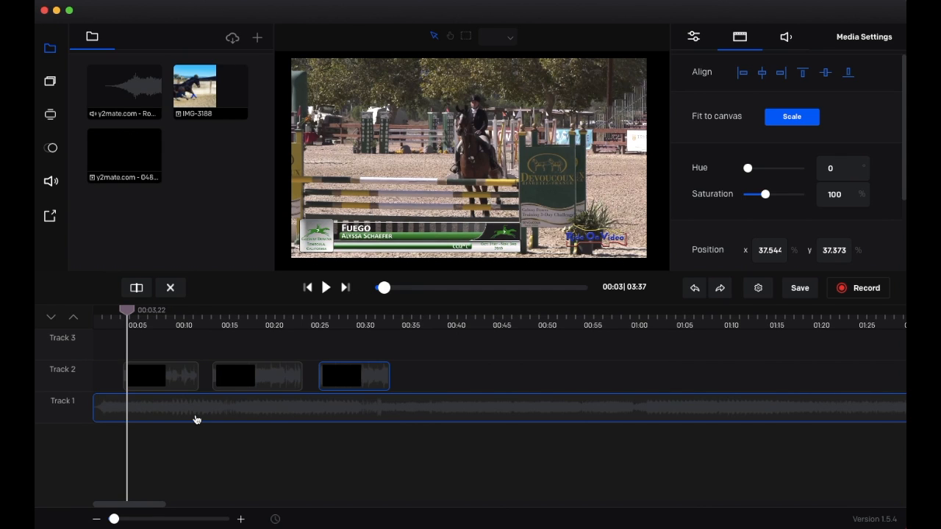
left_click(168, 379)
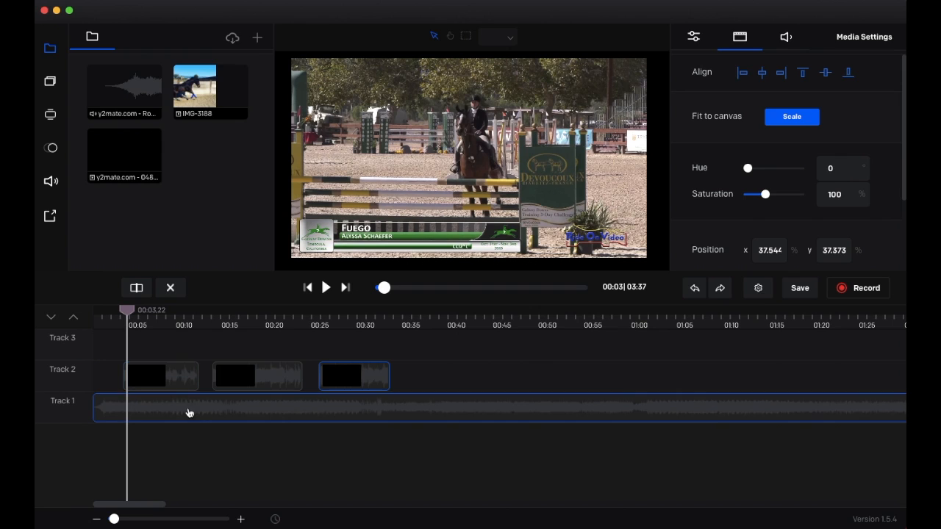